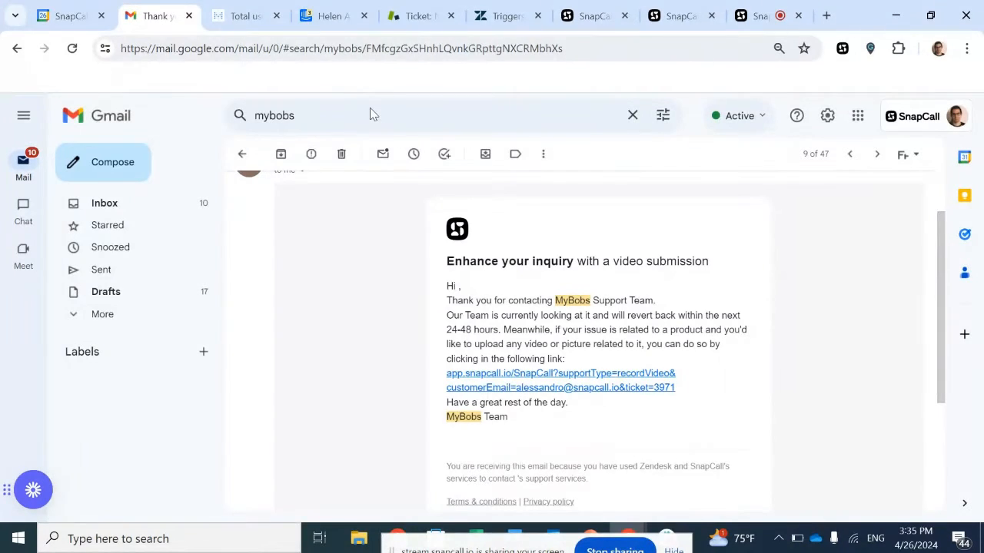
Switch to the open Zendesk ticket and examine the submitted video clip and its internal notes.
click(419, 17)
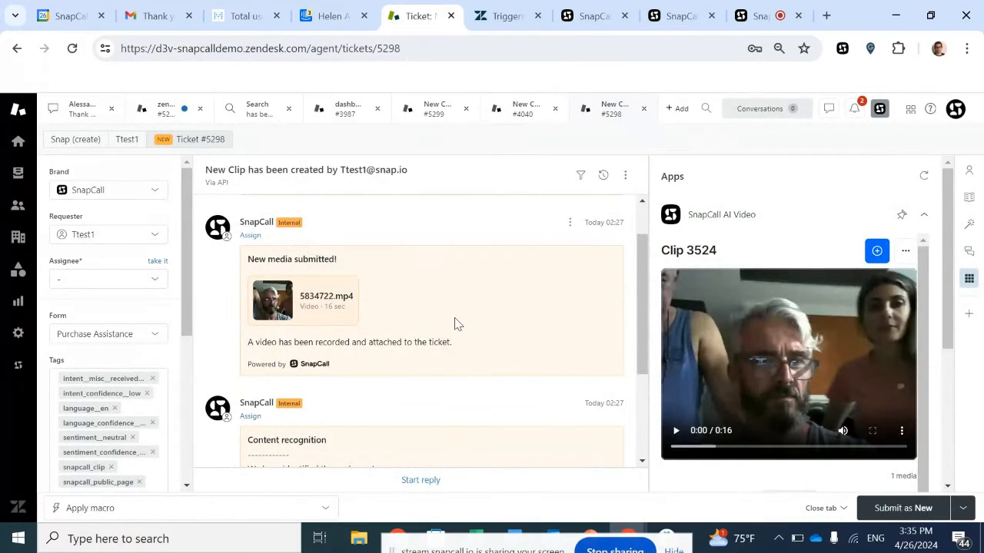
scroll(458, 324, up, 1)
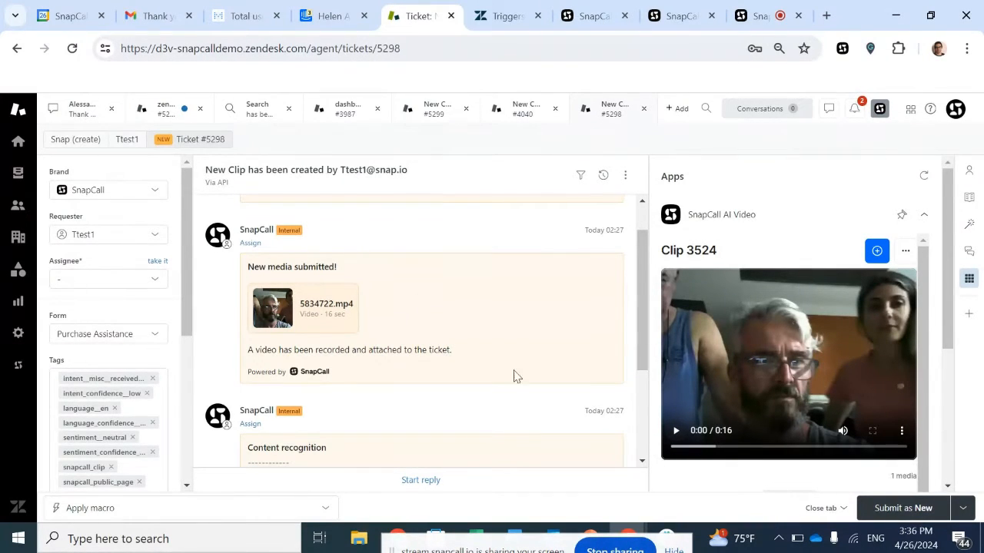
scroll(416, 296, up, 1)
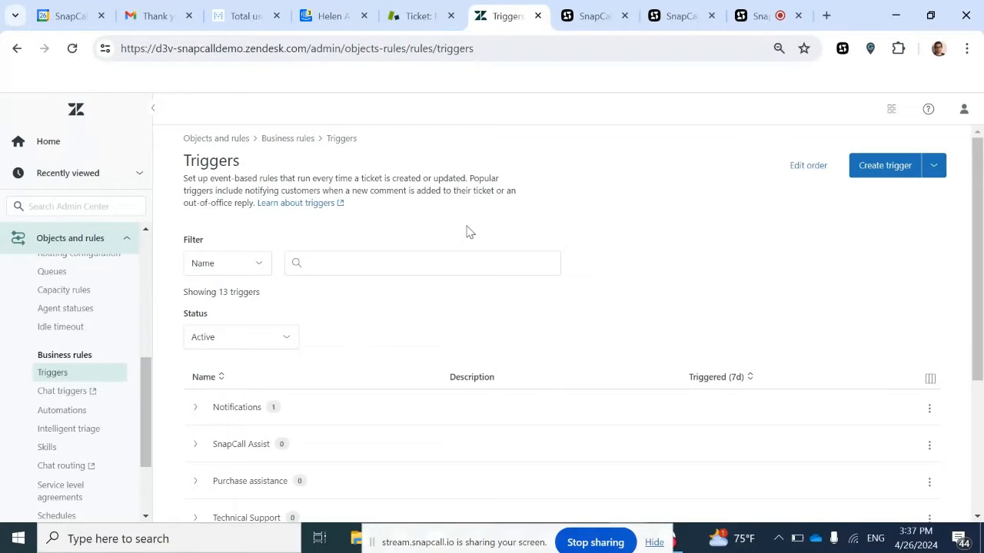
On the Triggers page of the Zendesk Admin Center, expand the Notifications category and open its comment update trigger.
scroll(60, 374, up, 1)
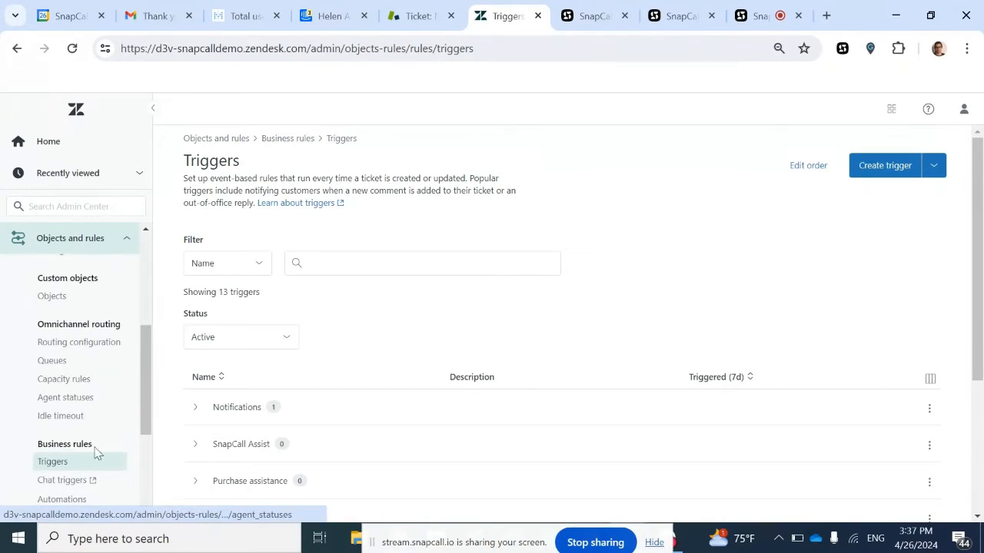
click(48, 208)
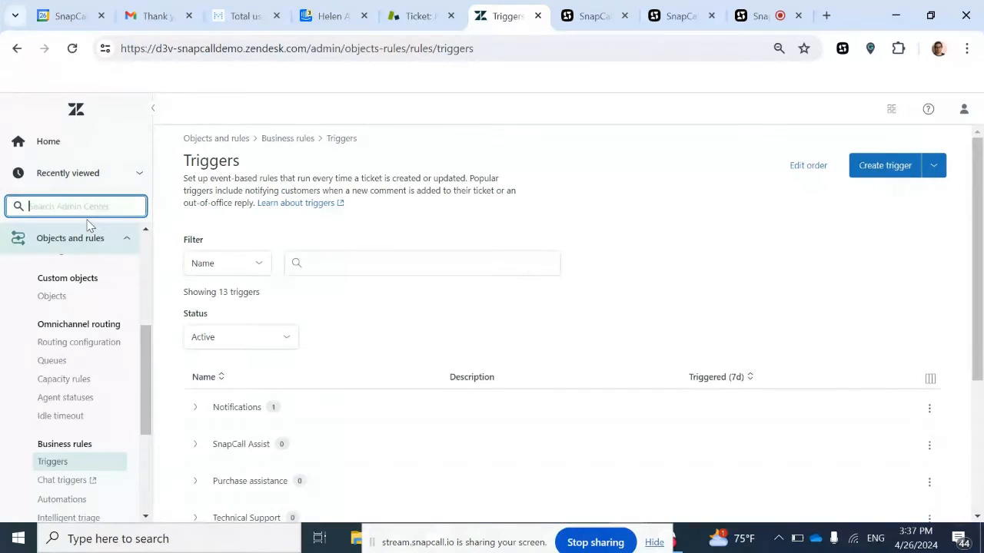
scroll(694, 287, down, 3)
scroll(695, 288, up, 3)
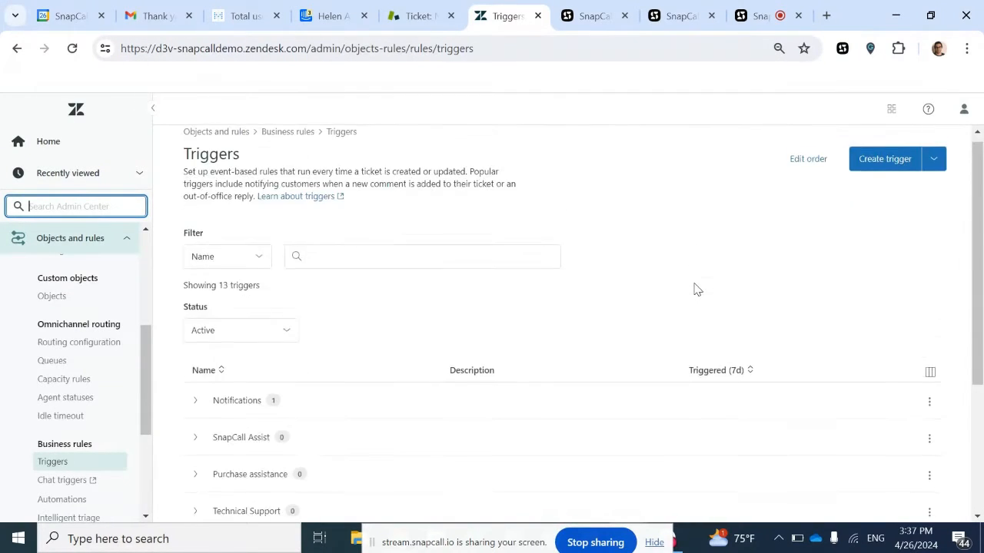
scroll(694, 288, down, 3)
scroll(694, 286, up, 3)
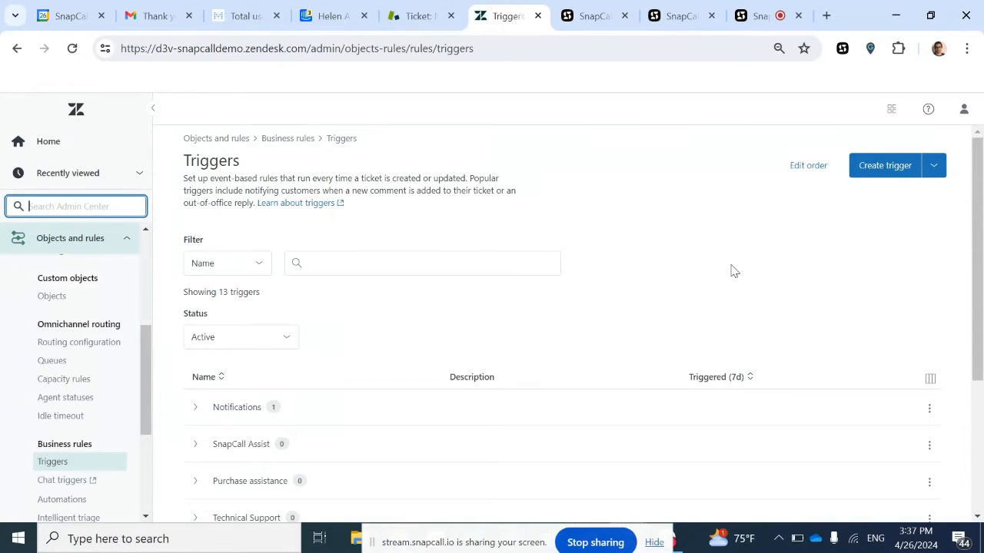
scroll(462, 274, down, 2)
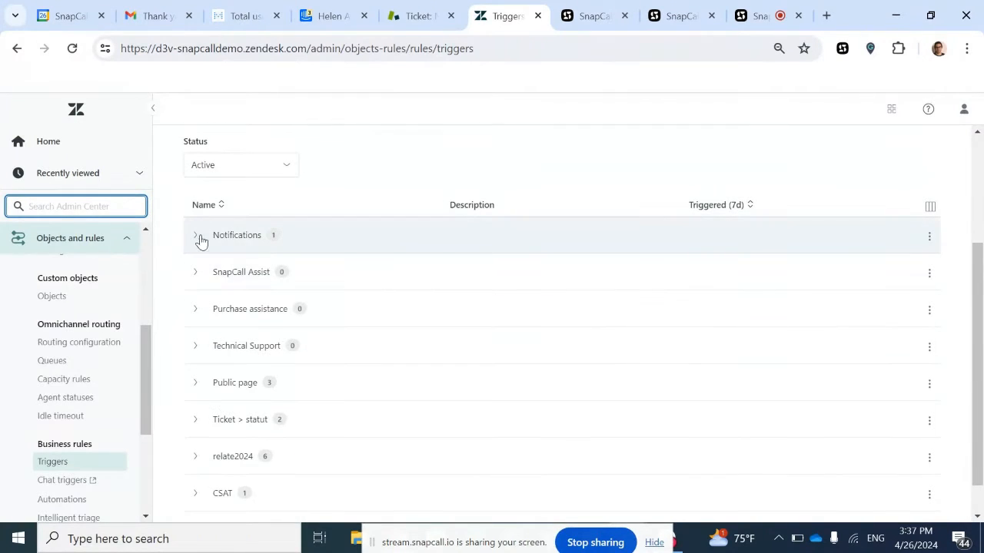
click(197, 240)
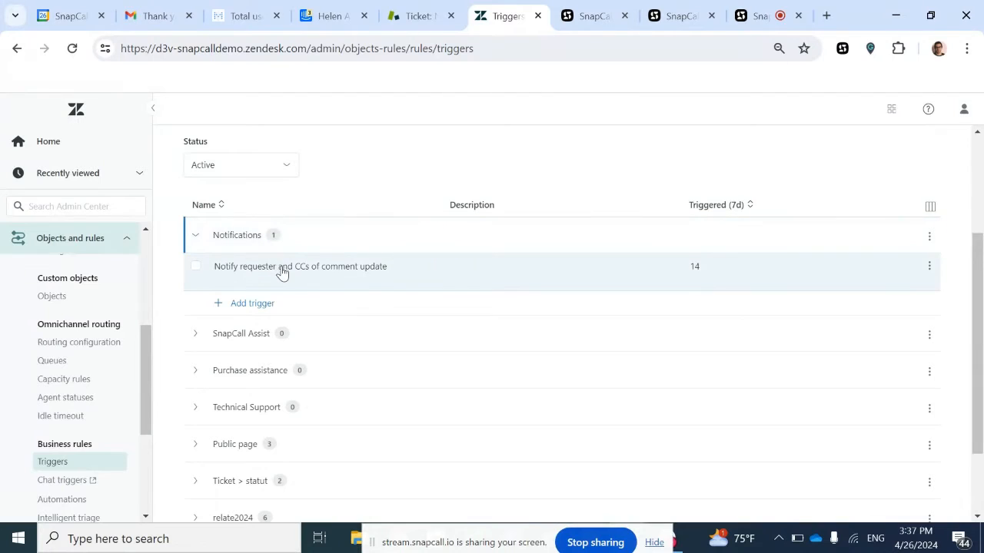
click(281, 269)
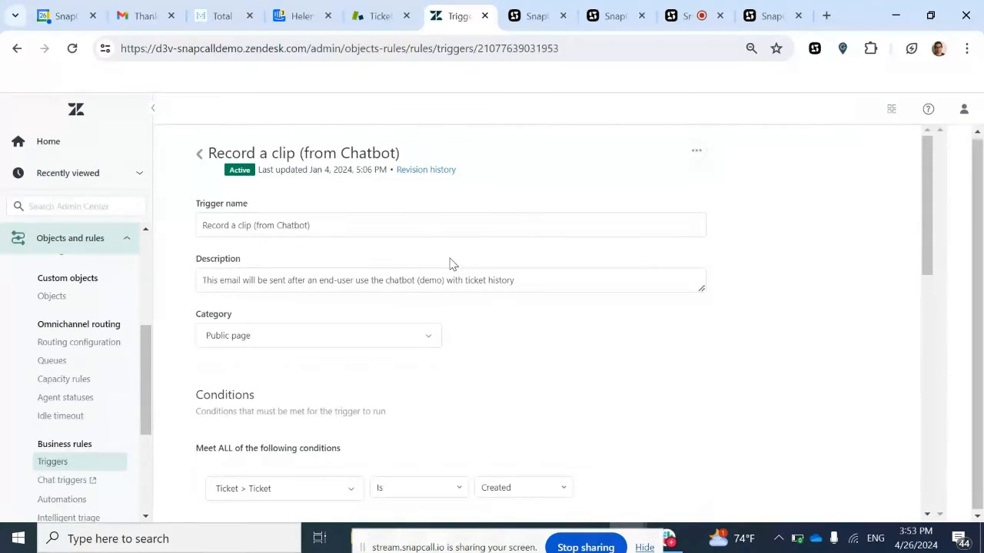
Review the ticket, status and tag conditions of the "Record a clip (from Chatbot)" trigger.
scroll(451, 264, down, 3)
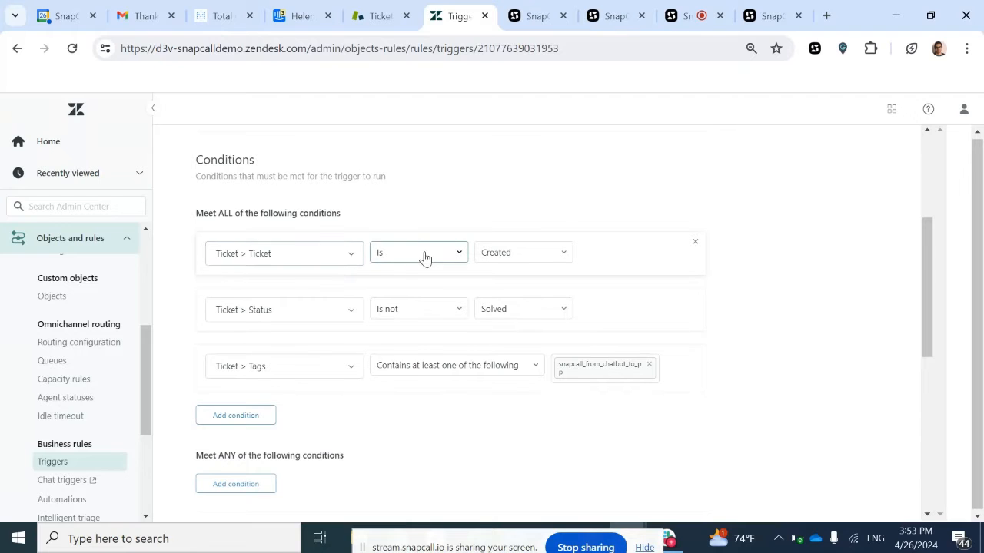
scroll(424, 257, down, 2)
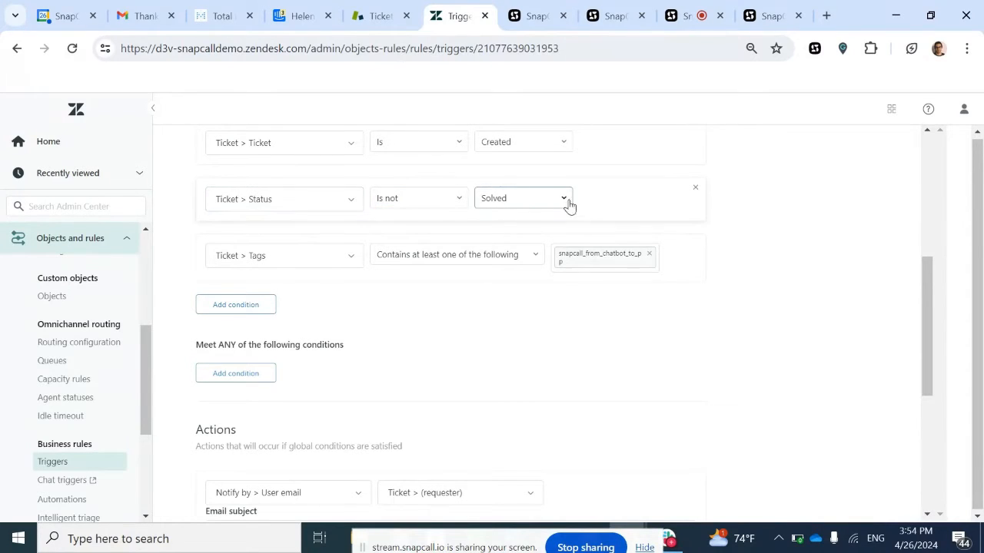
scroll(314, 207, up, 1)
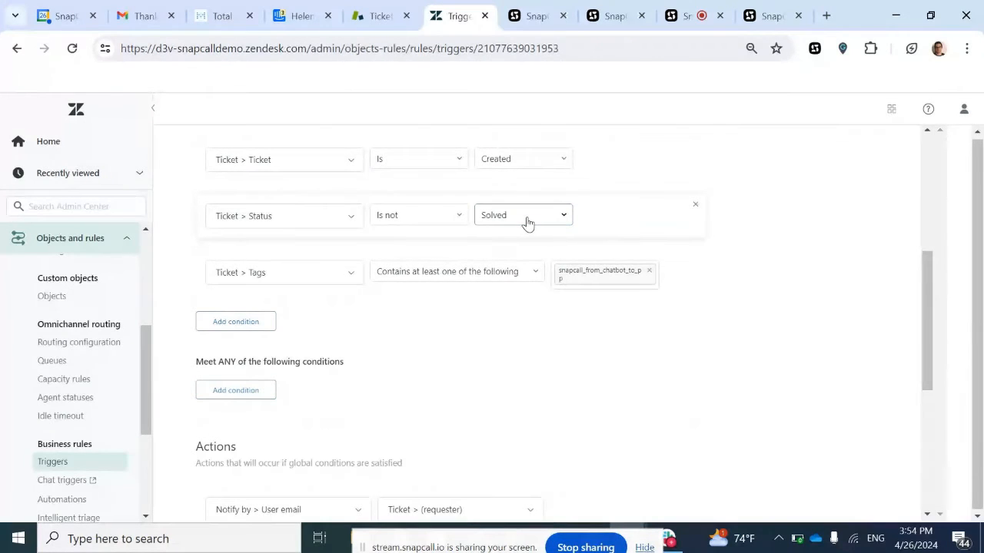
scroll(471, 244, down, 2)
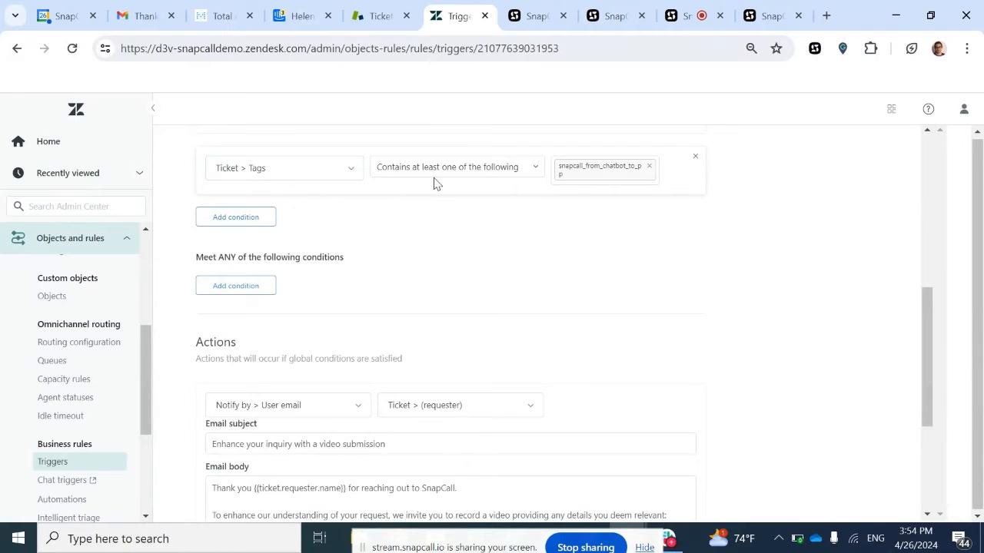
scroll(433, 182, up, 1)
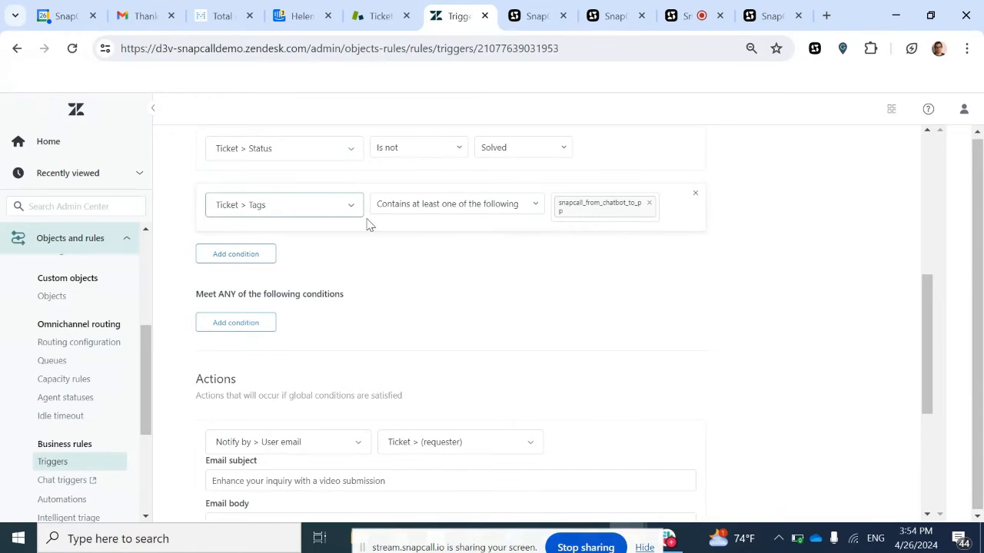
scroll(472, 226, up, 2)
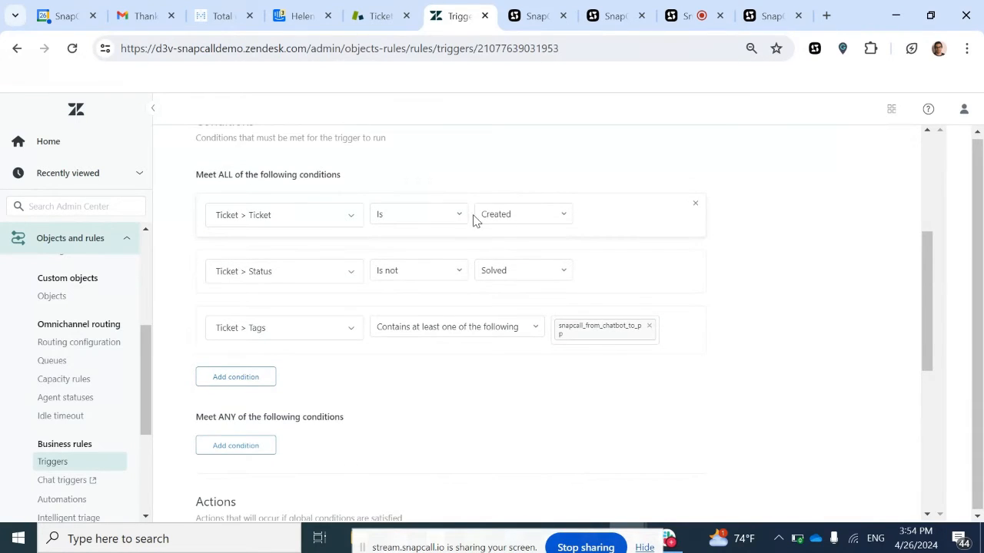
scroll(472, 217, down, 2)
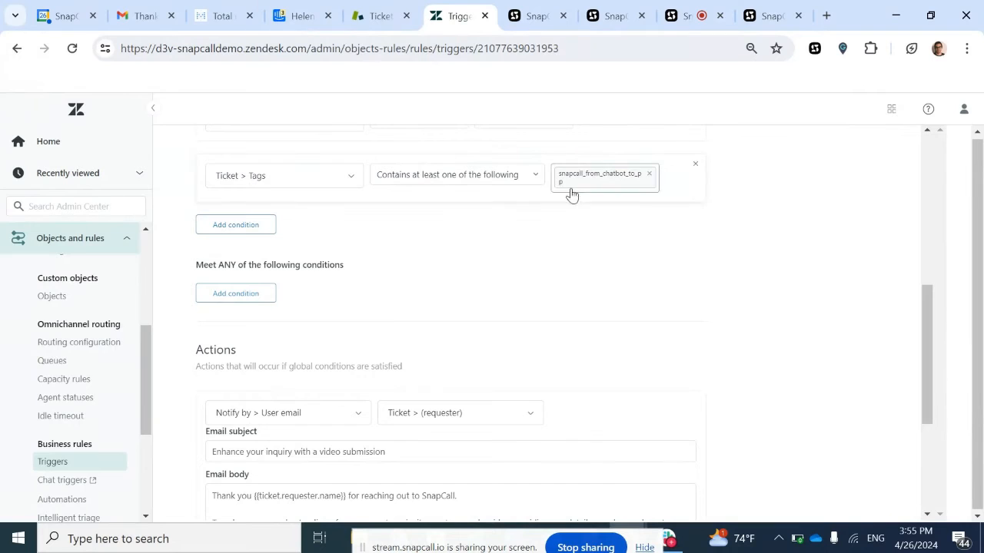
Examine the trigger's user email action, including the subject, the body and the SnapCall record-video link with its customerEmail parameter.
scroll(438, 247, down, 3)
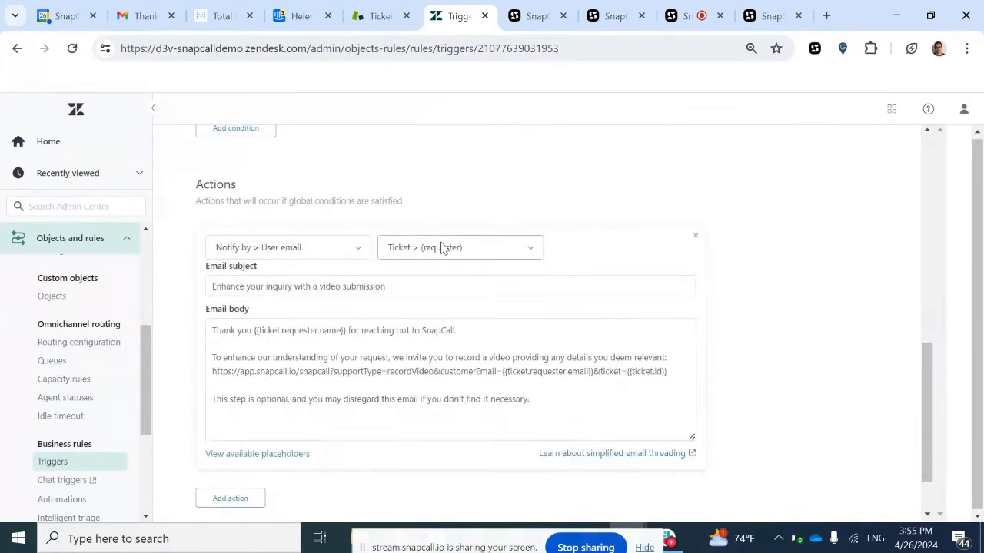
scroll(321, 190, up, 1)
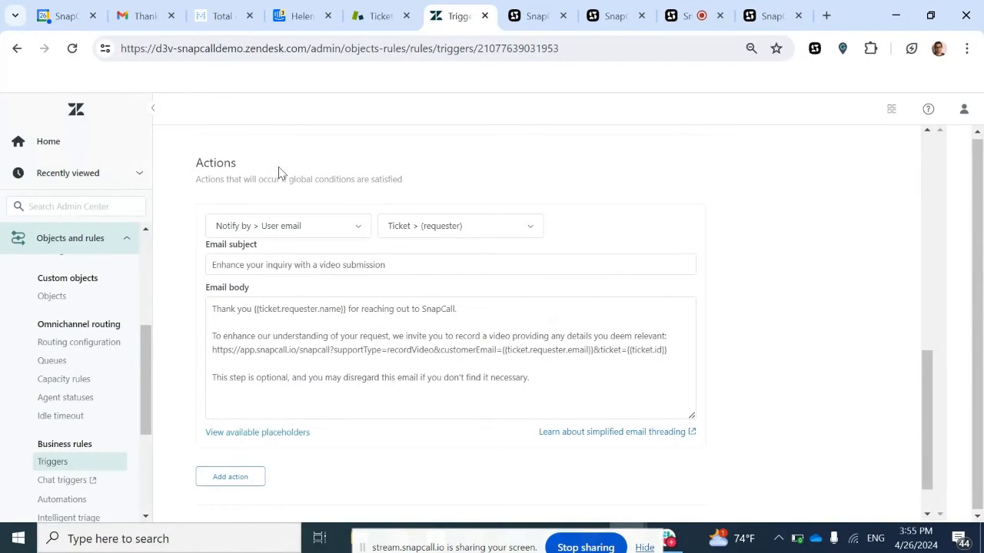
scroll(292, 165, down, 1)
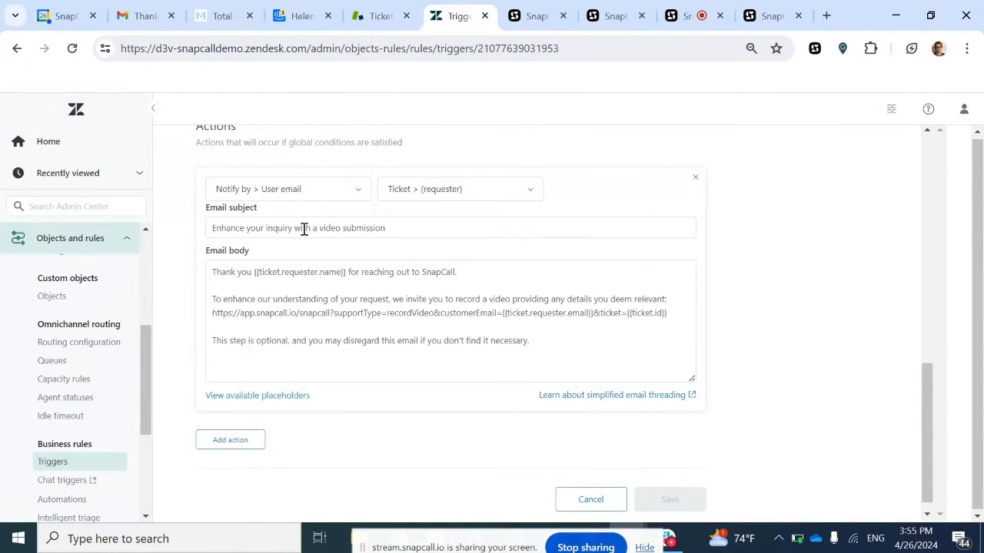
scroll(308, 227, down, 1)
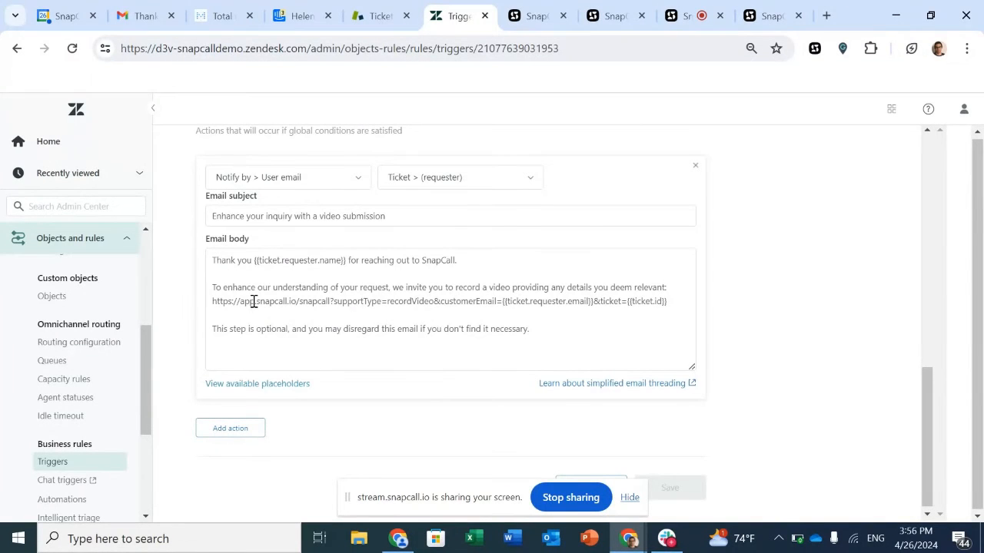
drag(213, 302, 501, 305)
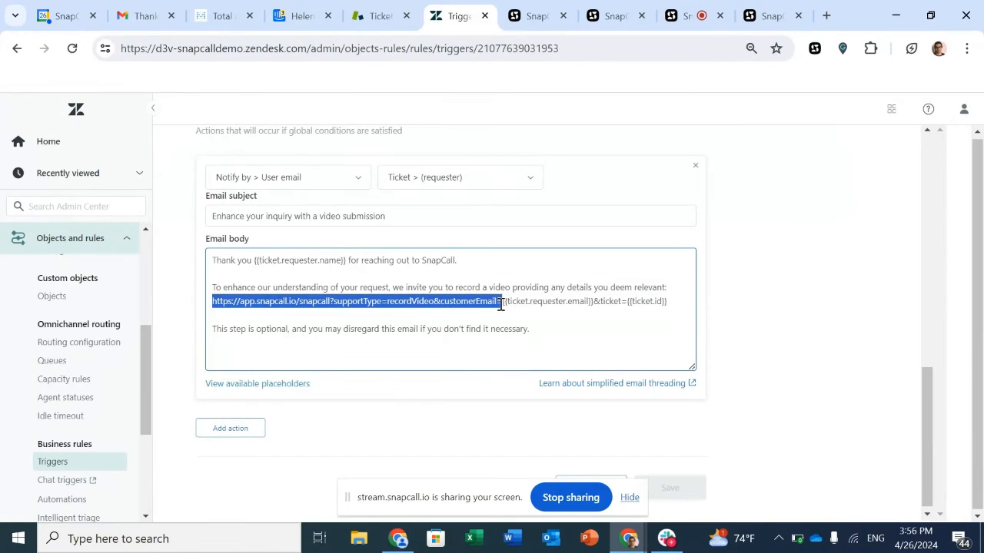
click(391, 313)
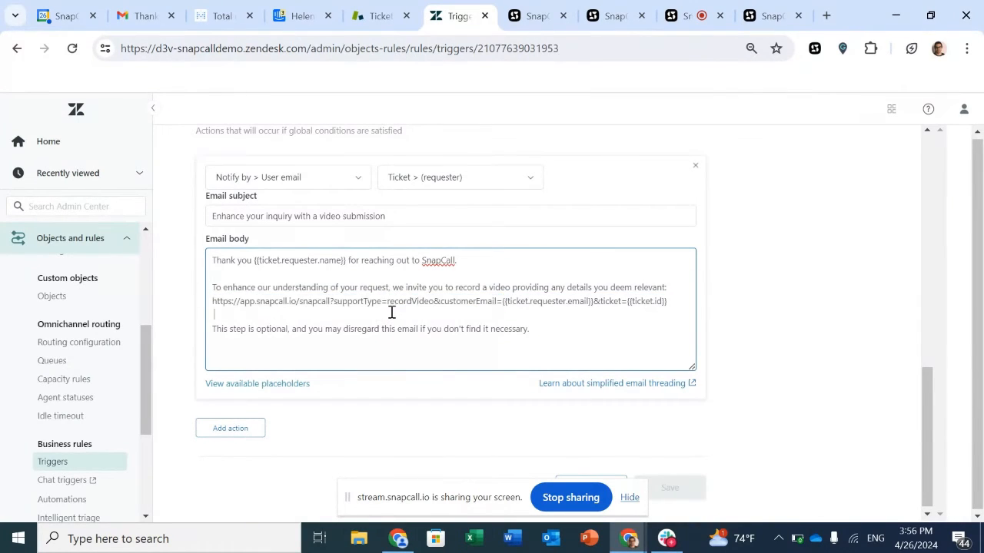
Switch to the SnapCall app and open the Public page settings under Apps & Tools.
click(773, 13)
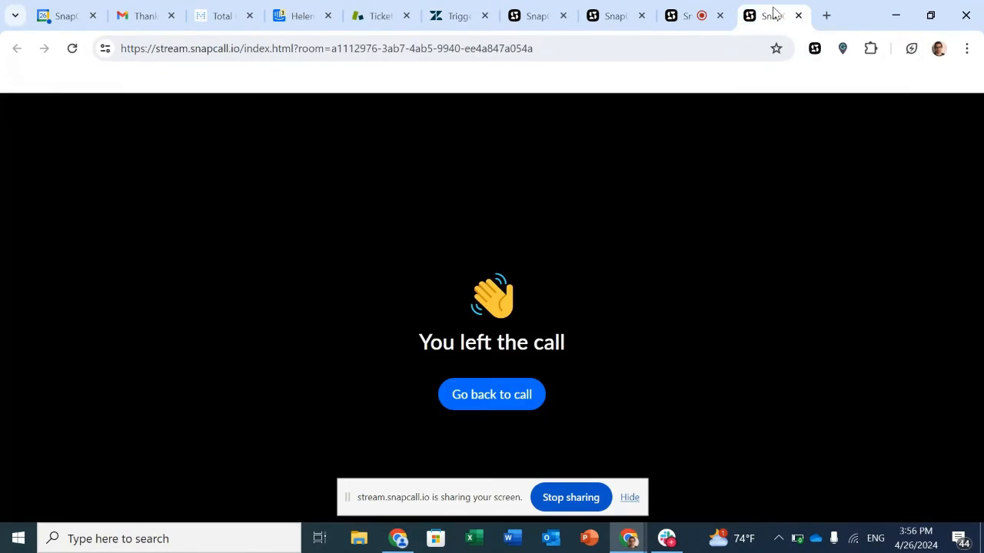
click(542, 8)
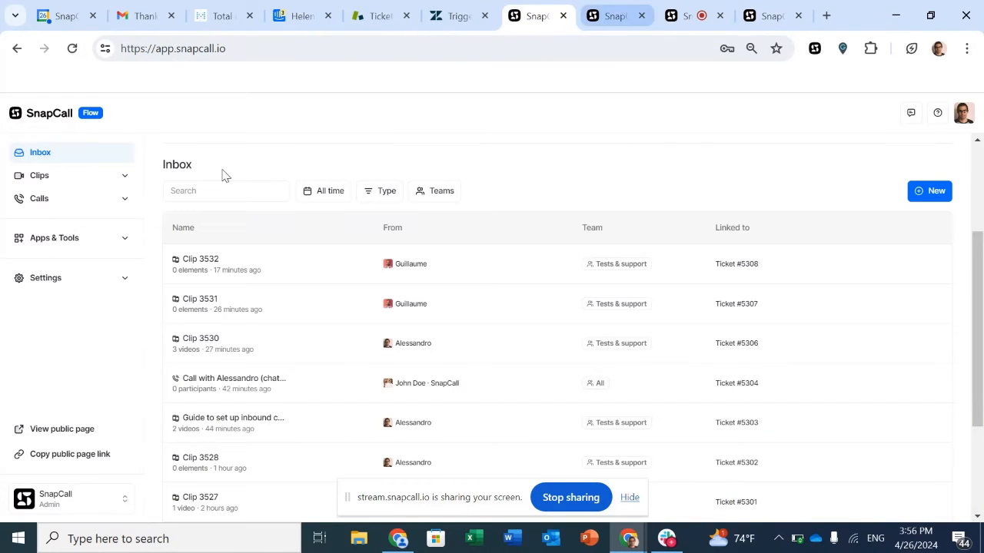
click(86, 240)
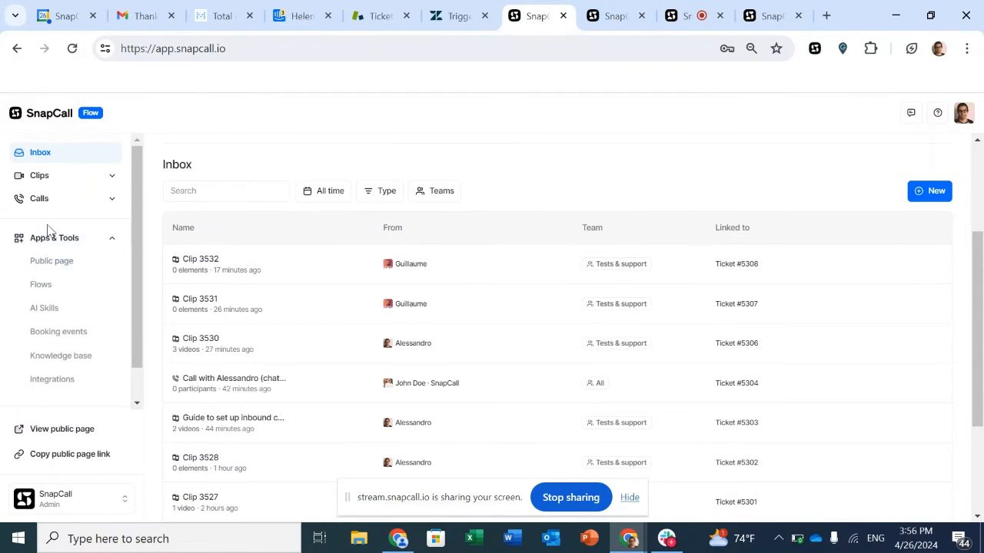
click(68, 267)
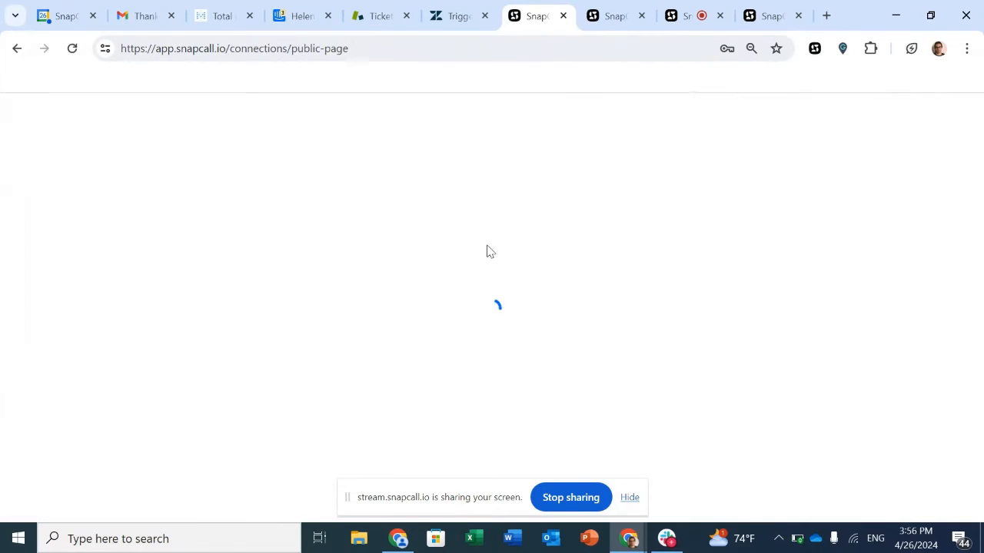
click(604, 15)
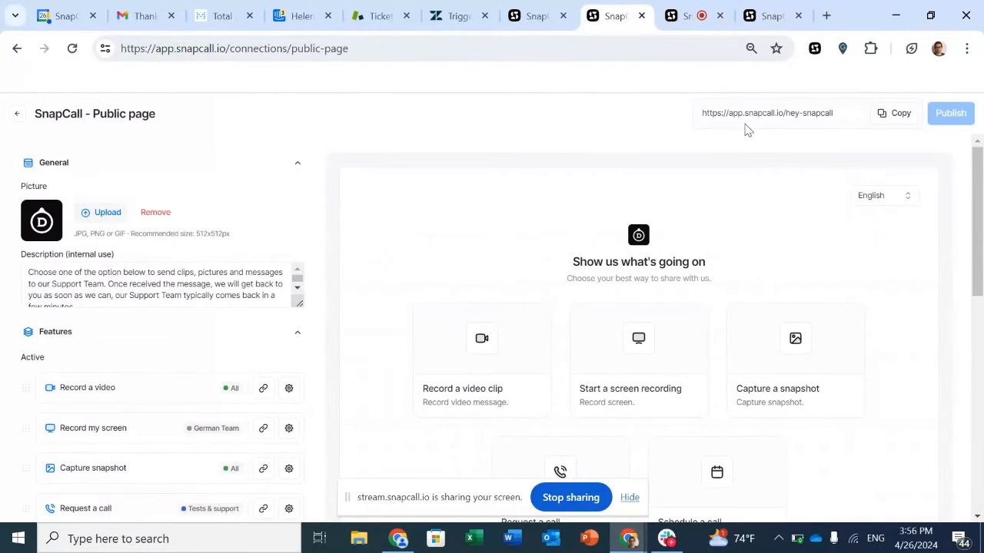
Copy the hey-snapcall public page link and open it in a new browser tab.
click(891, 115)
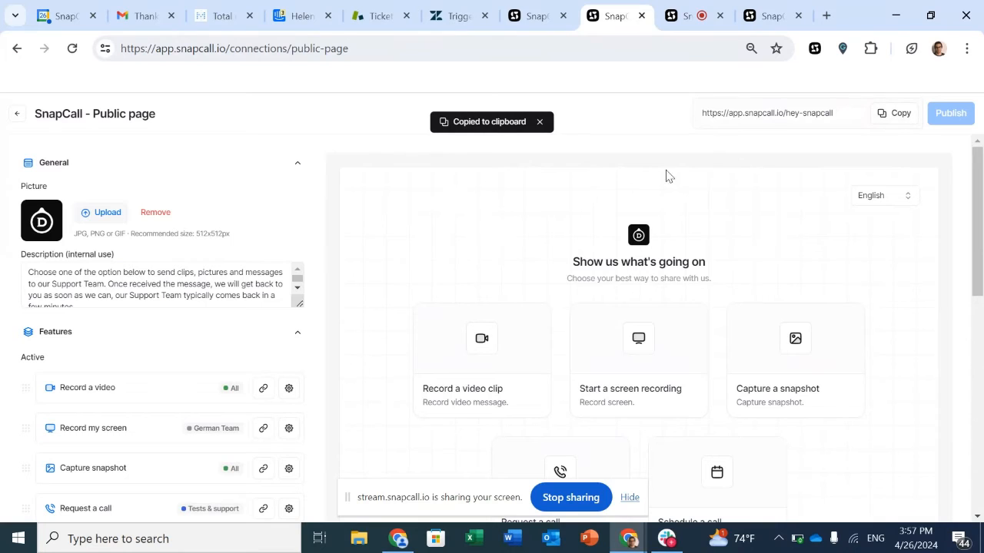
click(826, 15)
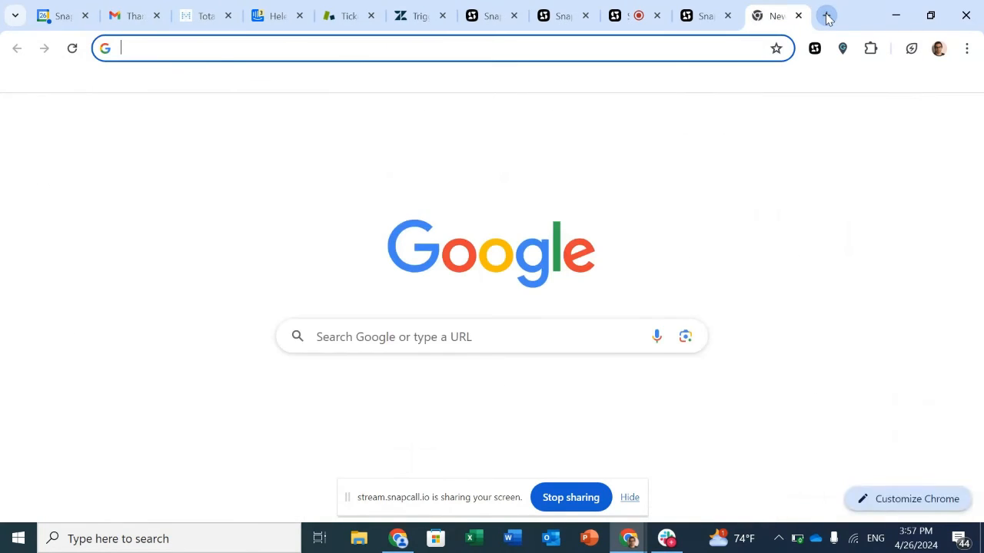
key(ctrl+v)
key(Return)
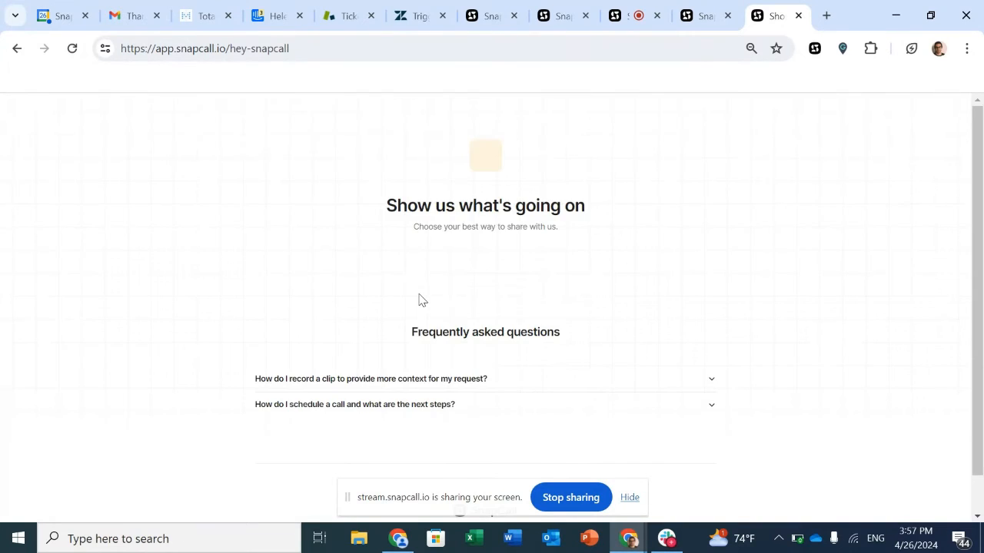
Open the Record a video clip option on the public page and select the full page address containing supportType=recordVideo.
scroll(367, 285, down, 2)
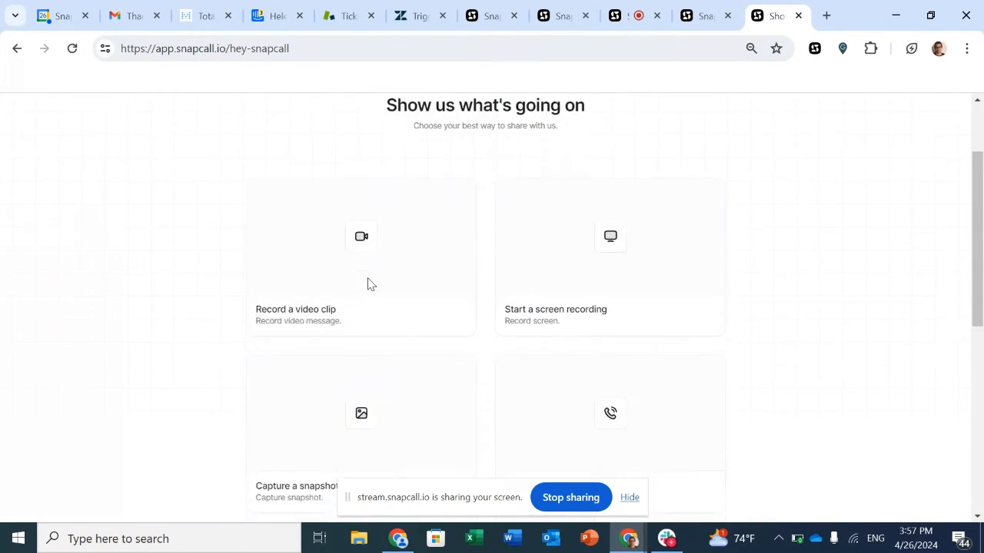
scroll(367, 284, up, 2)
scroll(367, 285, down, 1)
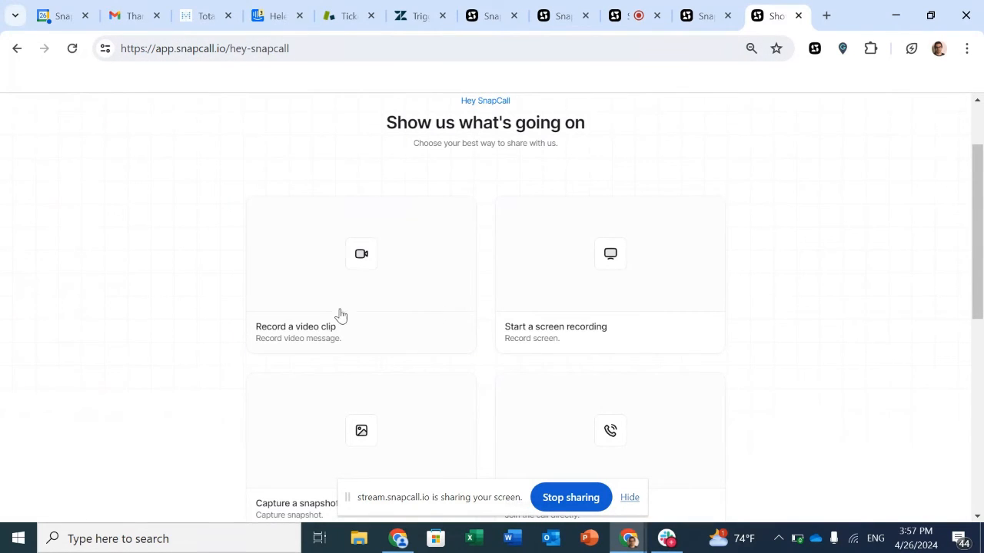
click(335, 288)
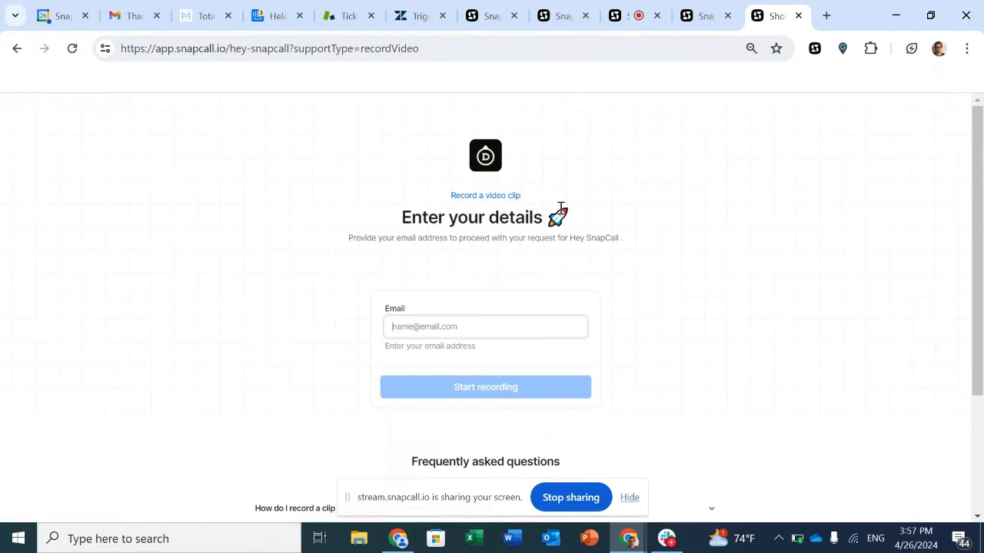
click(274, 47)
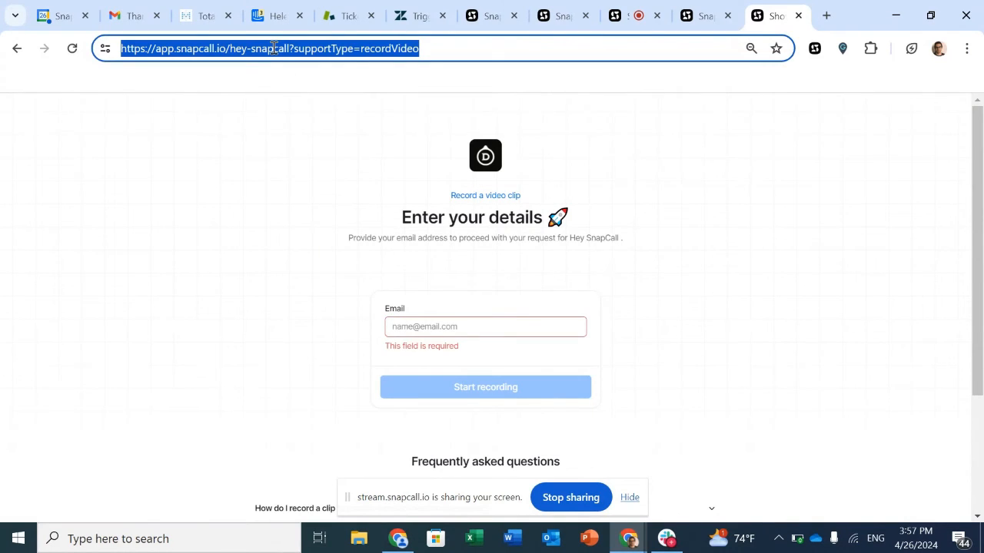
Return to the Zendesk trigger and examine the email body's record-video link, including its ticket={{ticket.id}} parameter.
click(415, 17)
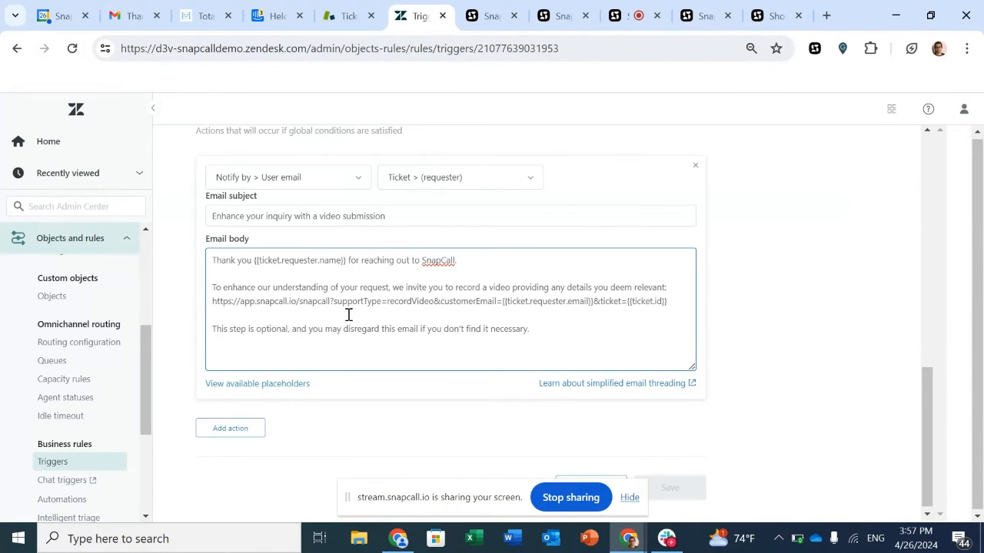
scroll(348, 314, up, 15)
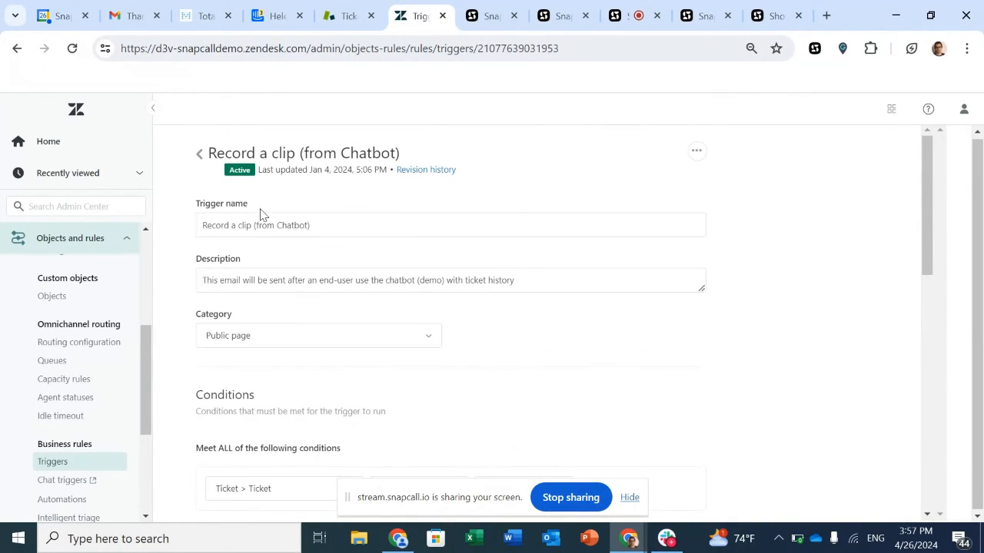
scroll(387, 399, down, 12)
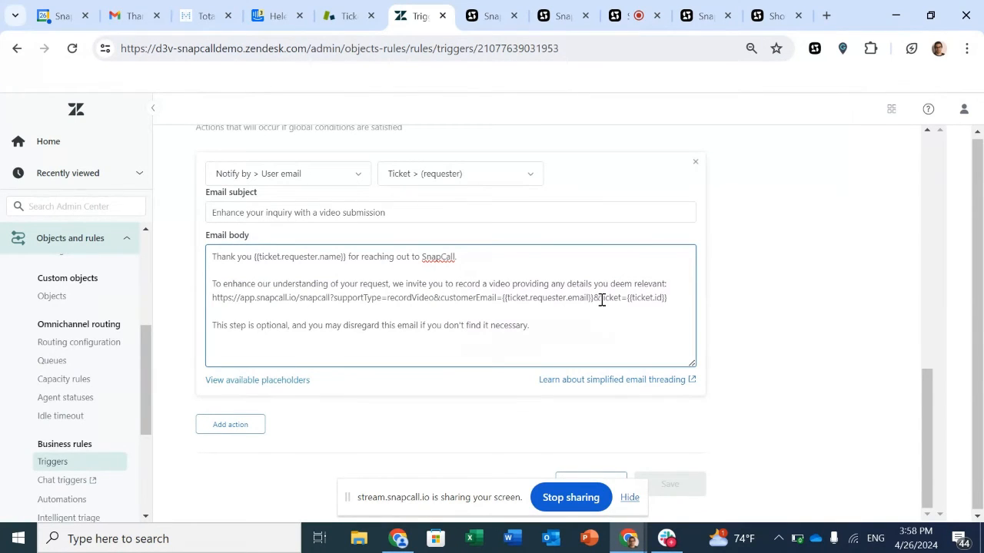
drag(594, 300, 668, 301)
click(593, 302)
drag(213, 302, 674, 302)
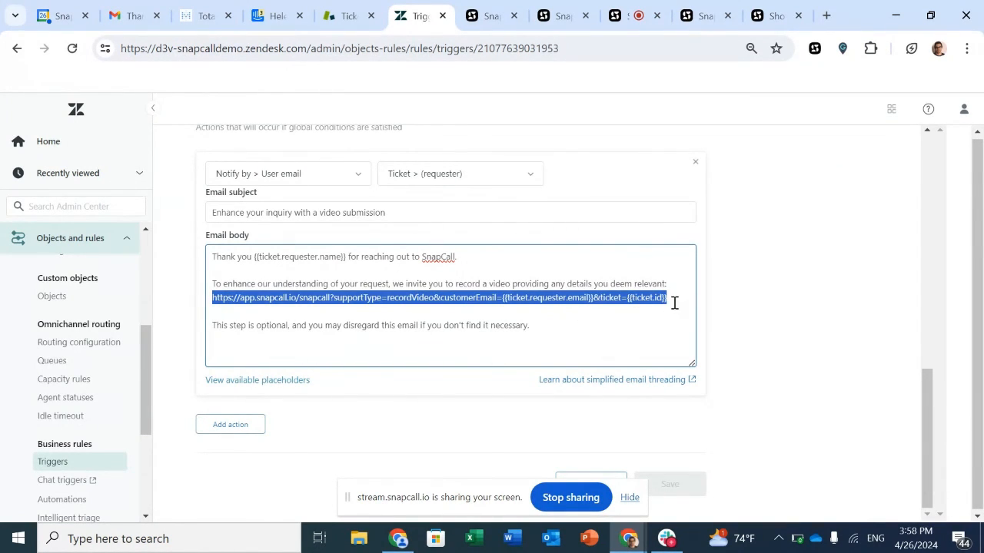
click(630, 299)
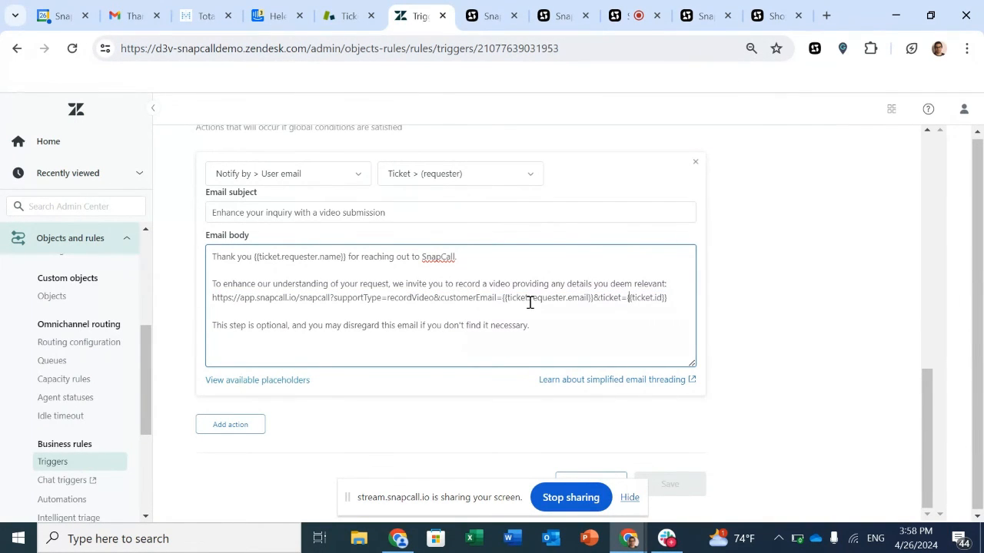
View the sample video submission email in Gmail, and review the SnapCall entries in the Zendesk call request ticket's conversation.
click(121, 18)
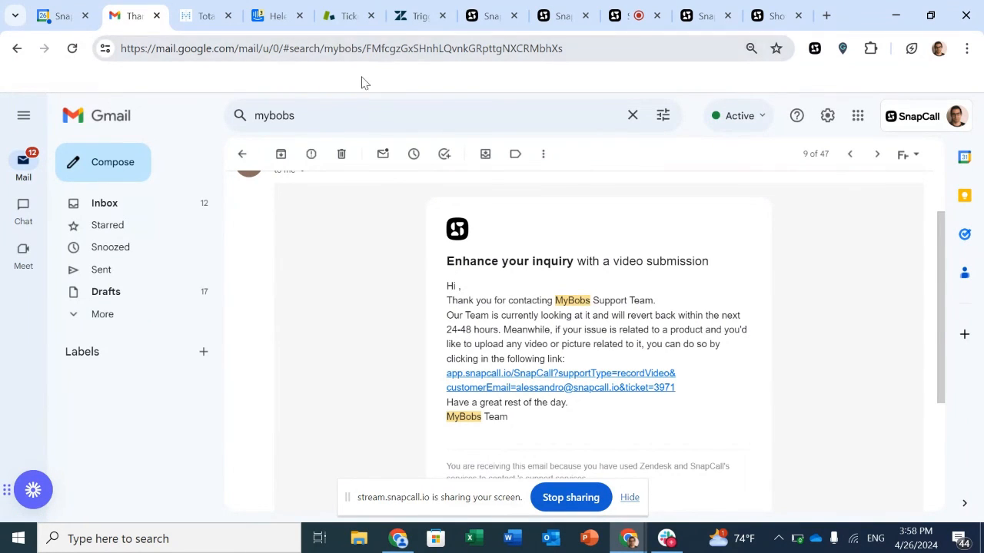
click(335, 26)
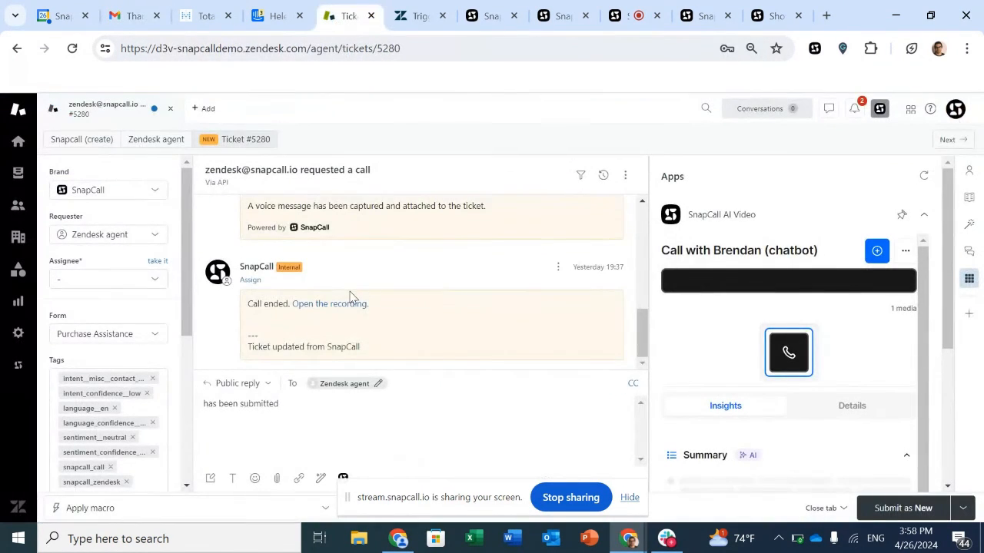
scroll(351, 299, up, 5)
scroll(351, 294, down, 1)
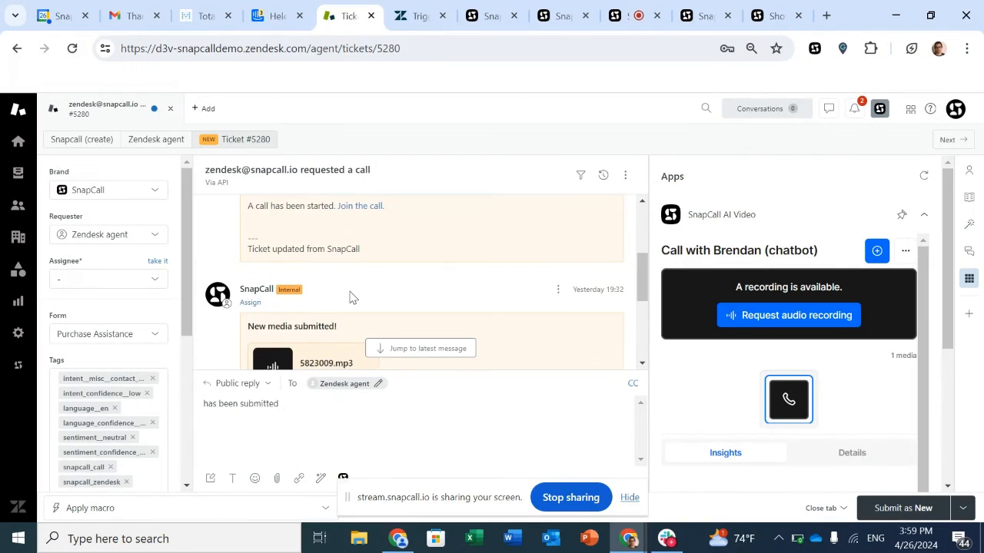